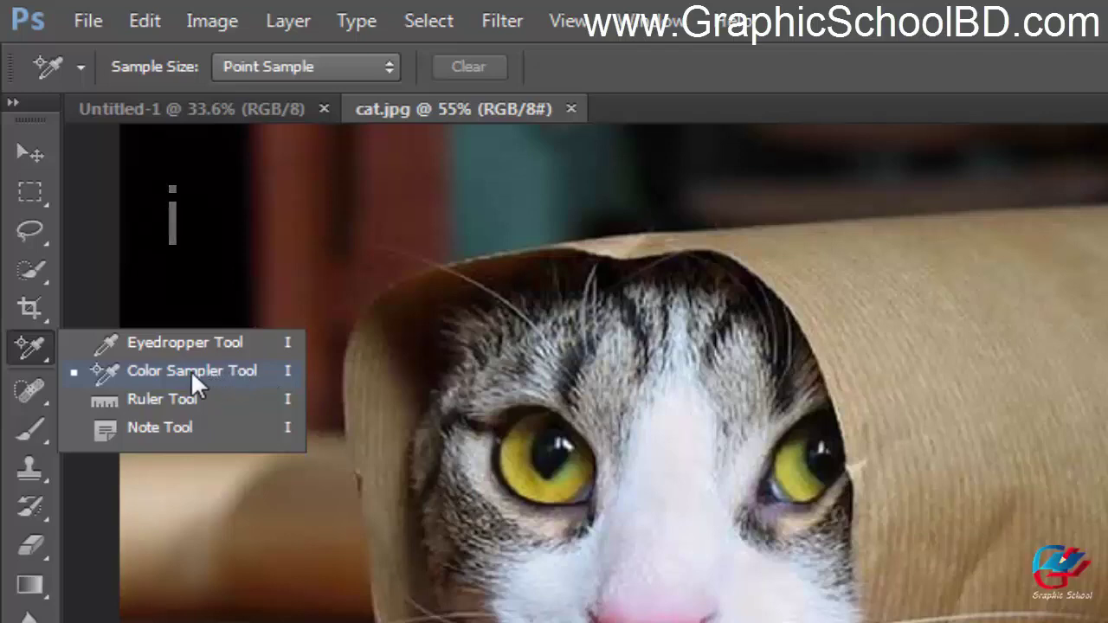
Activate the Color Sampler Tool for cat.jpg and display the Info panel.
click(191, 372)
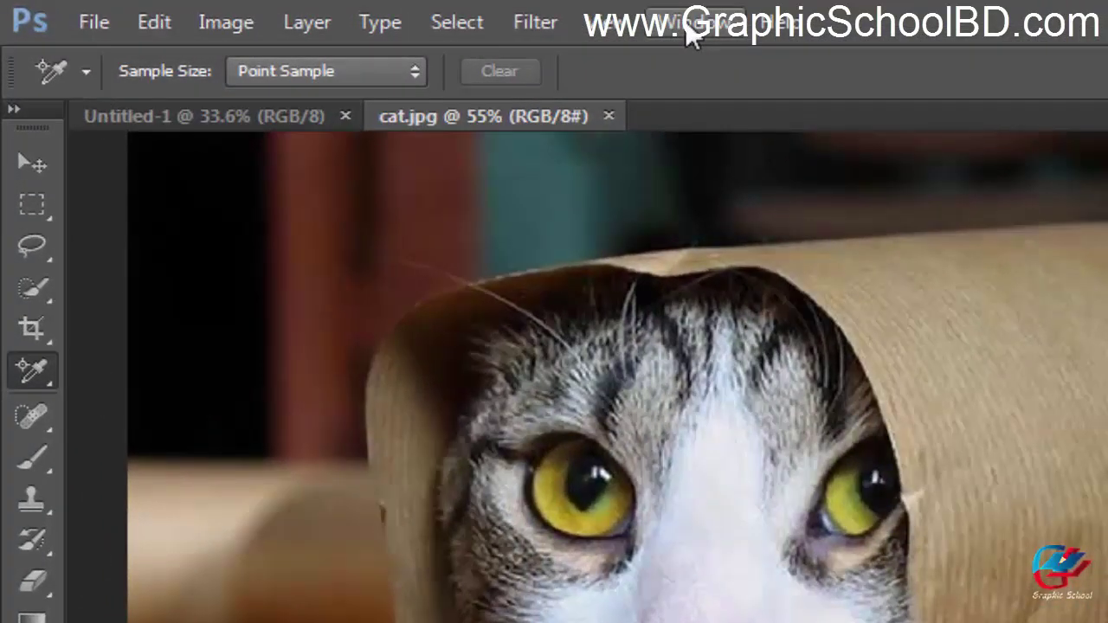
click(693, 24)
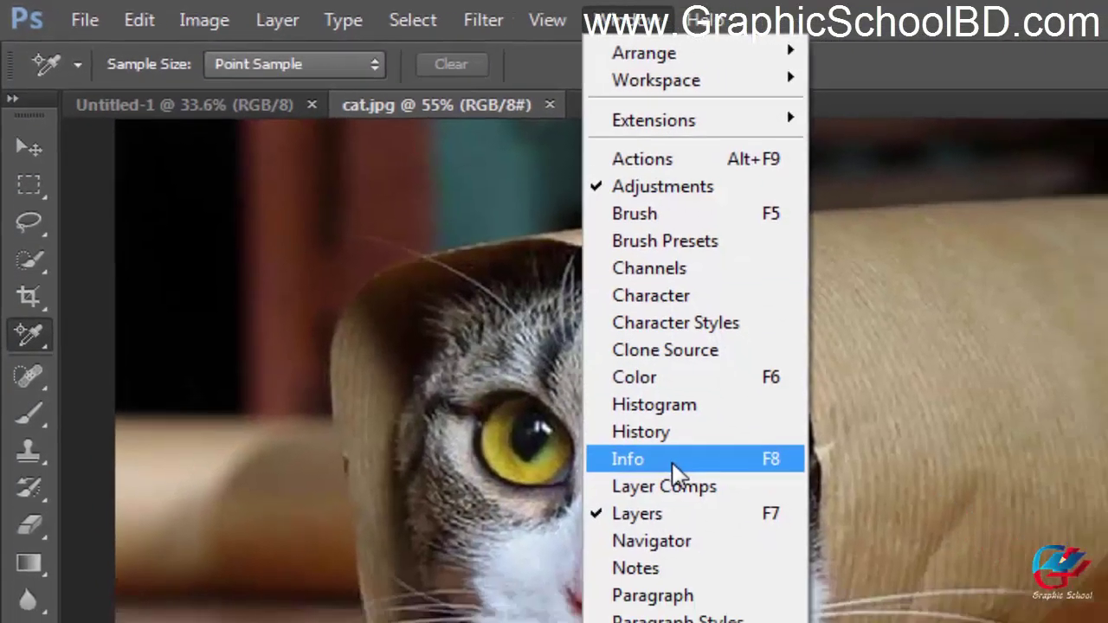
click(677, 474)
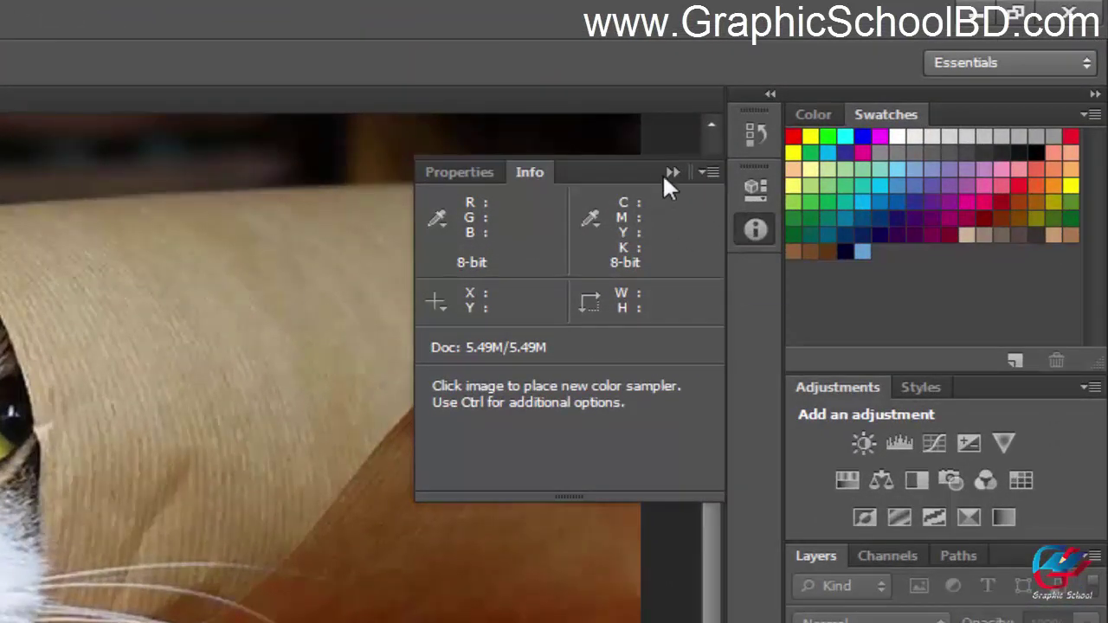
Collapse and reopen the Info panel, and close its whole tab group.
click(672, 172)
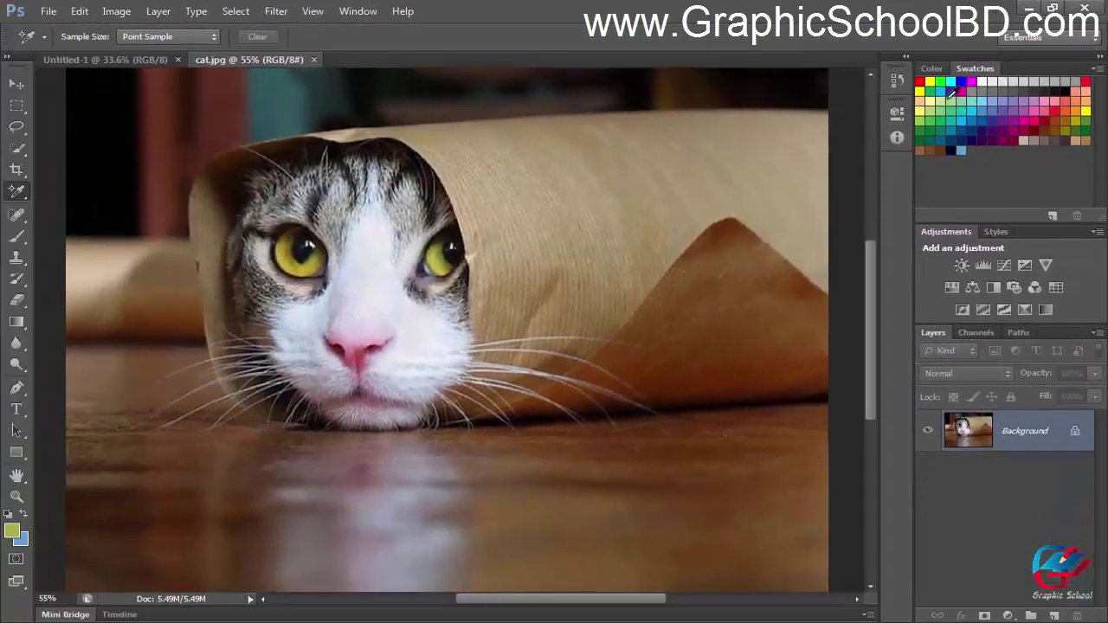
click(905, 143)
click(870, 107)
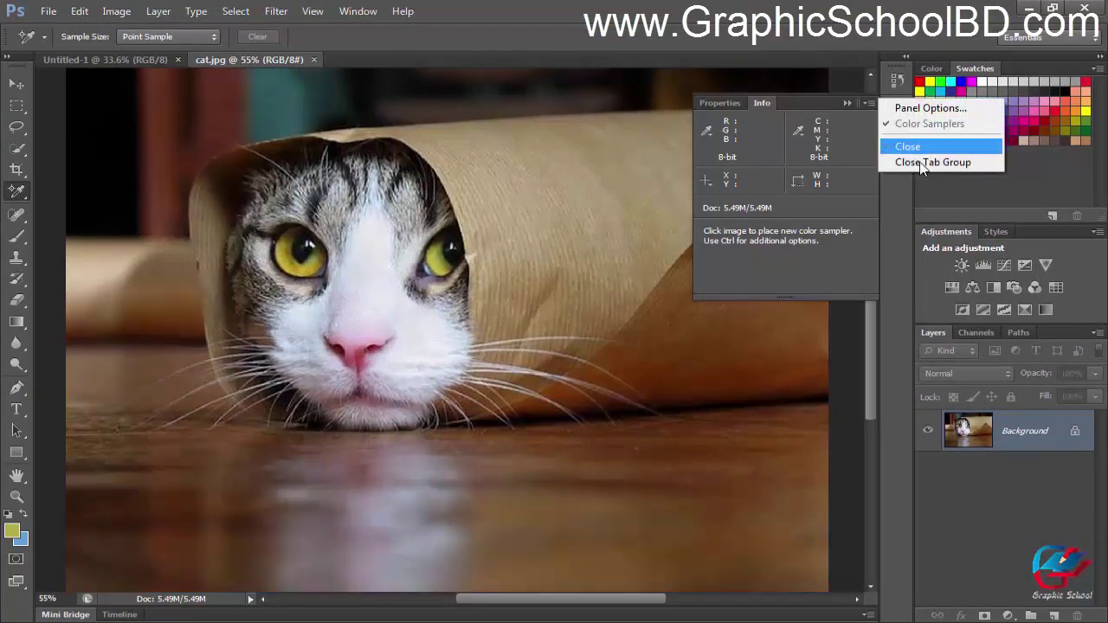
click(921, 162)
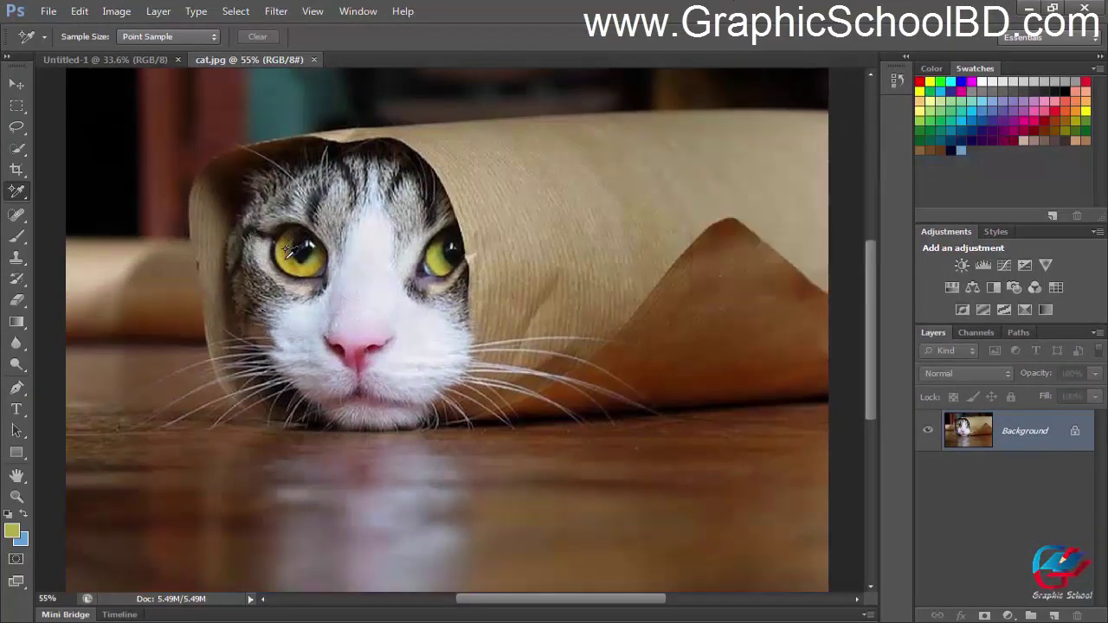
Place a color sampler on the yellow iris of the cat's left-hand eye and clear it again.
click(283, 260)
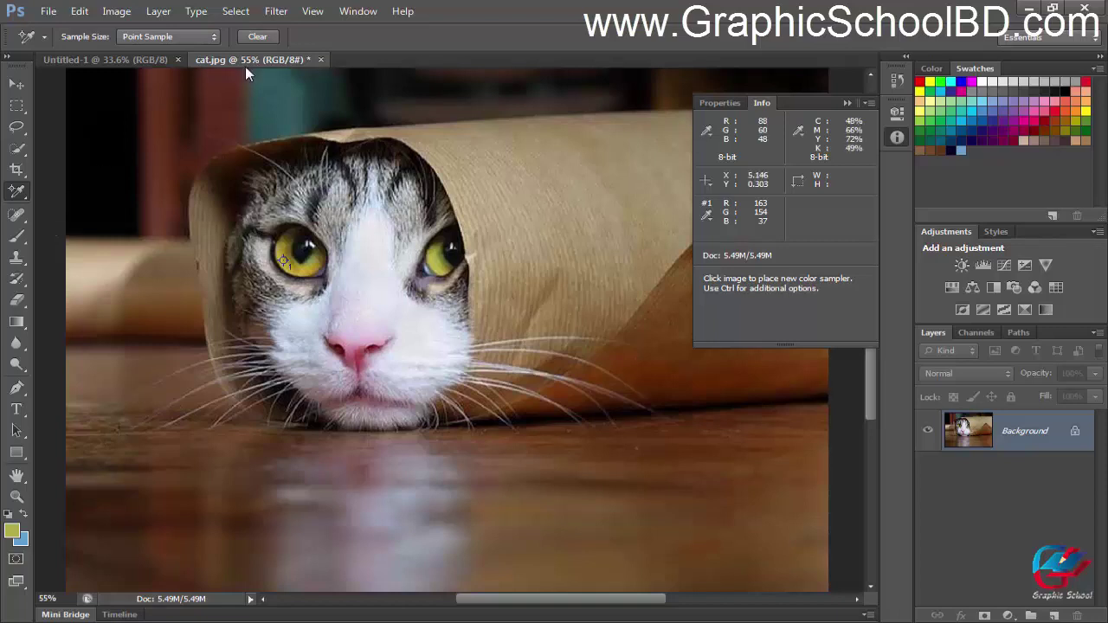
click(257, 36)
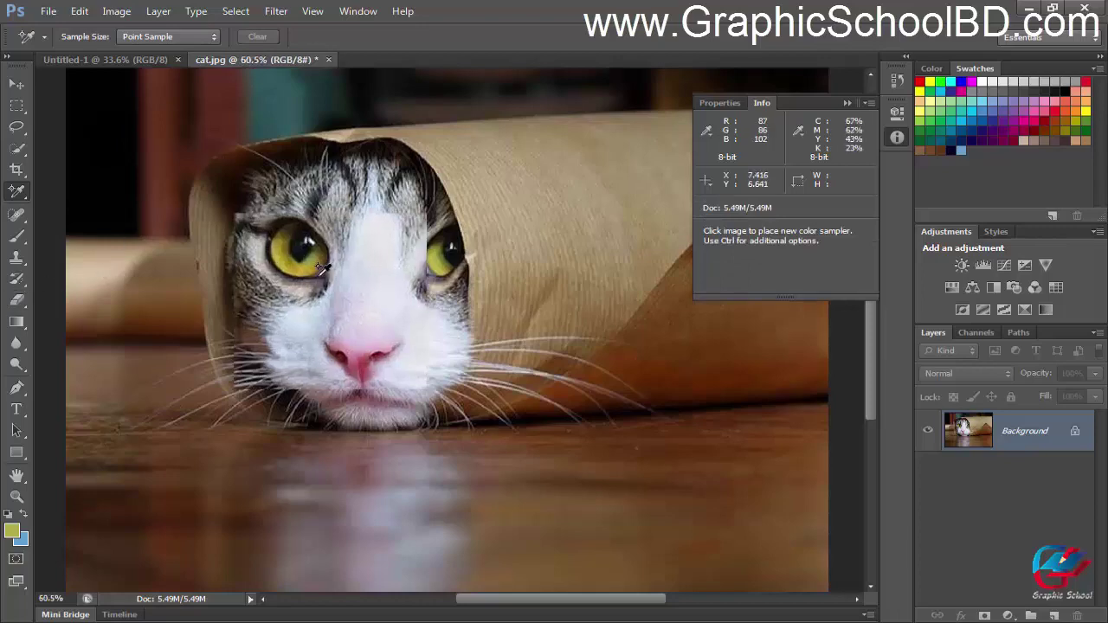
Place four color samplers in order: on the left-hand yellow iris, the reddish background, the paper roll beside the head and the pink nose.
scroll(265, 253, up, 5)
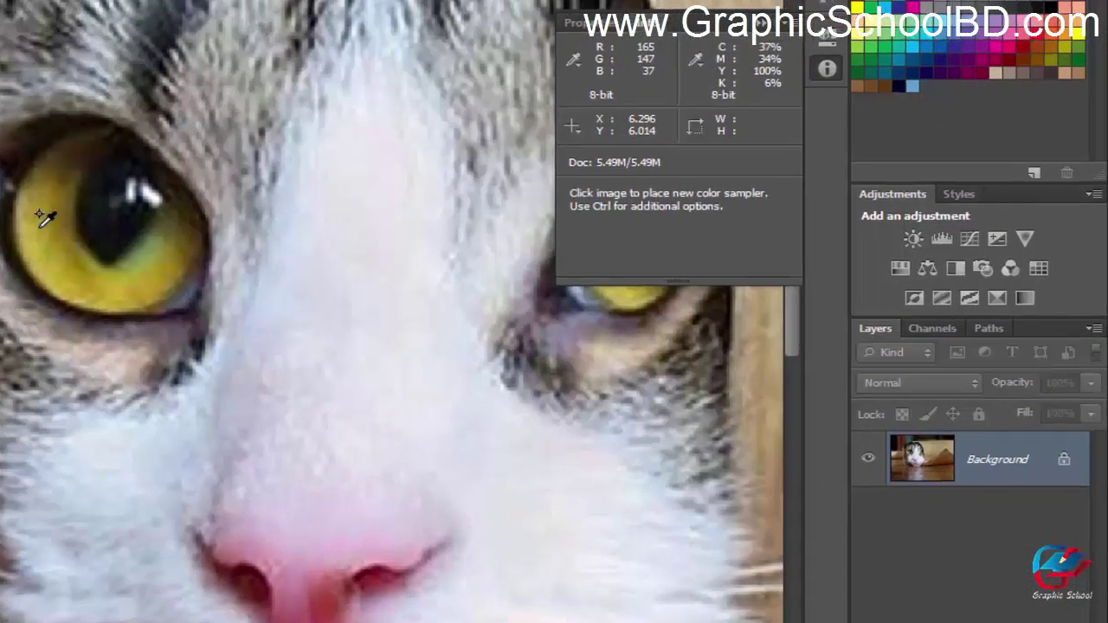
click(74, 213)
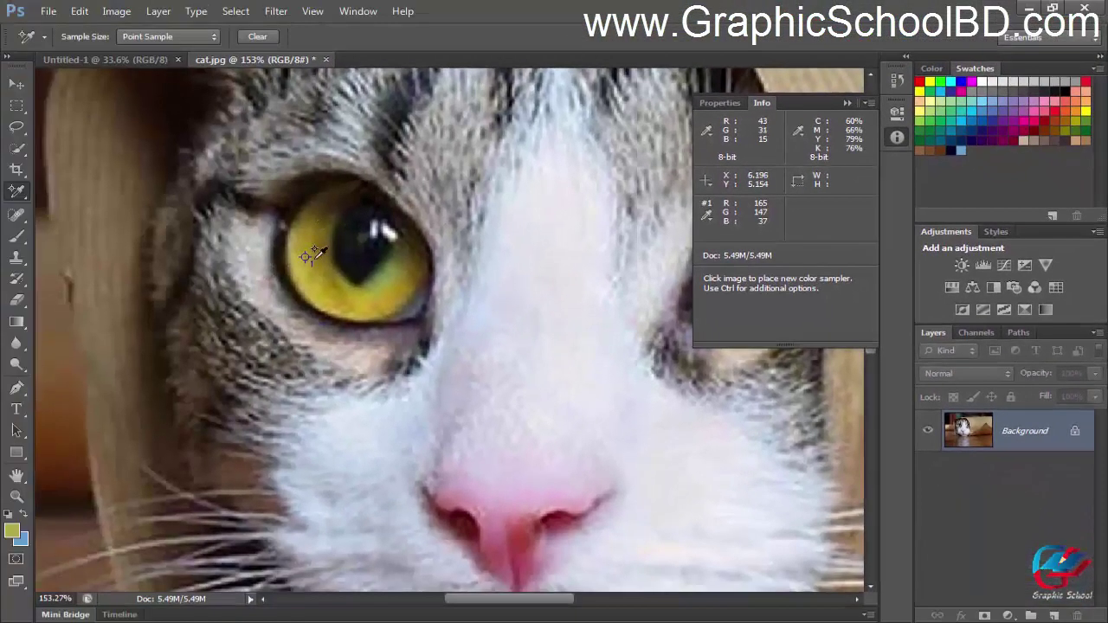
scroll(411, 264, down, 5)
scroll(414, 261, up, 2)
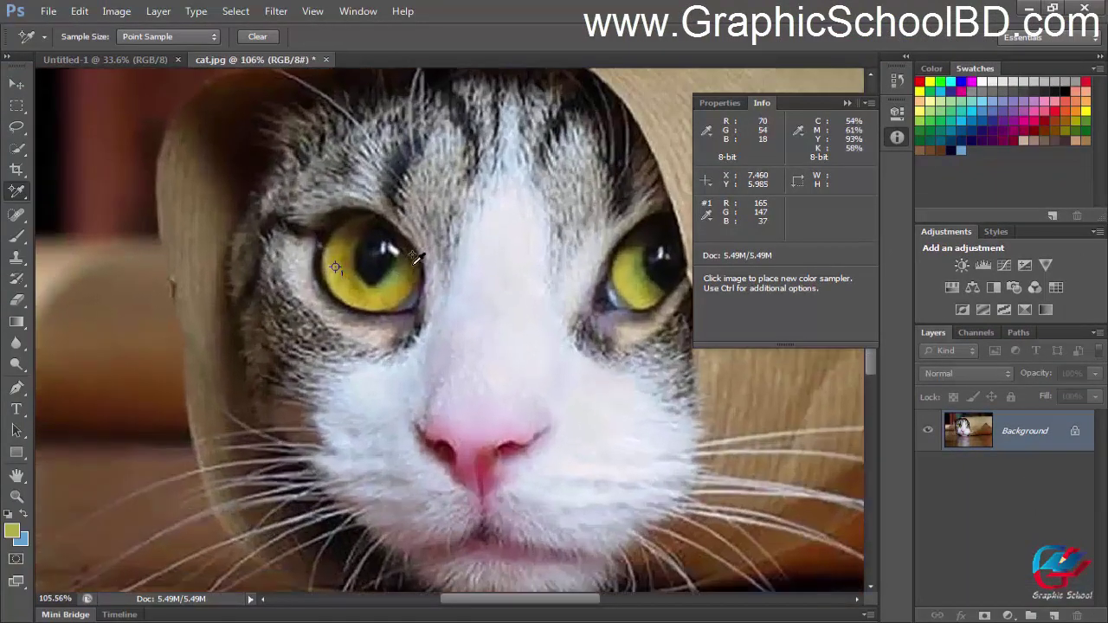
scroll(462, 257, down, 3)
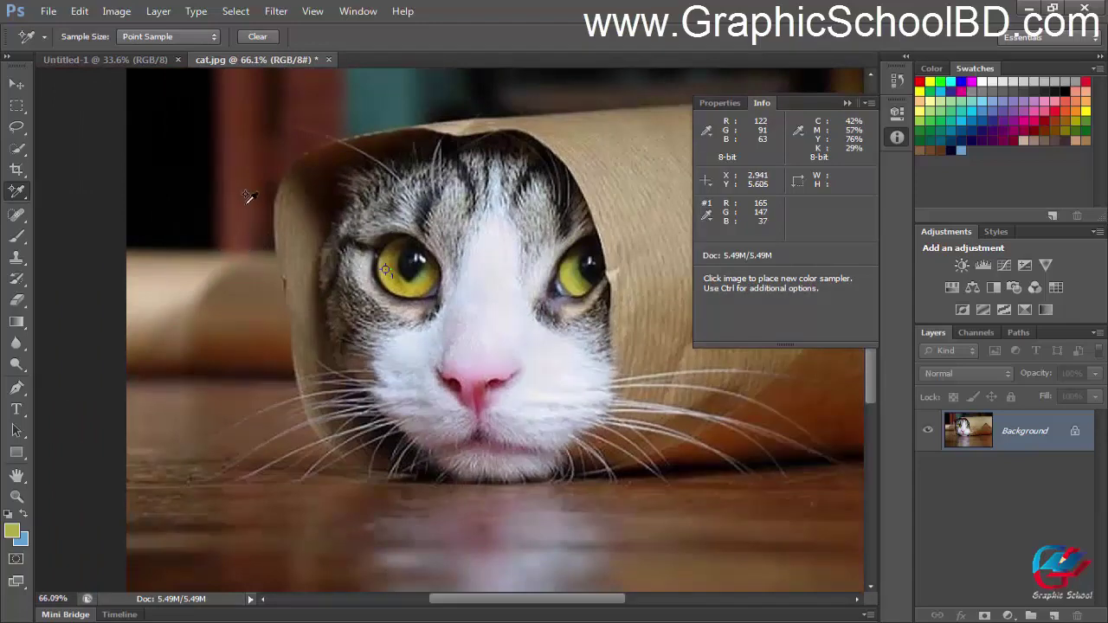
click(245, 190)
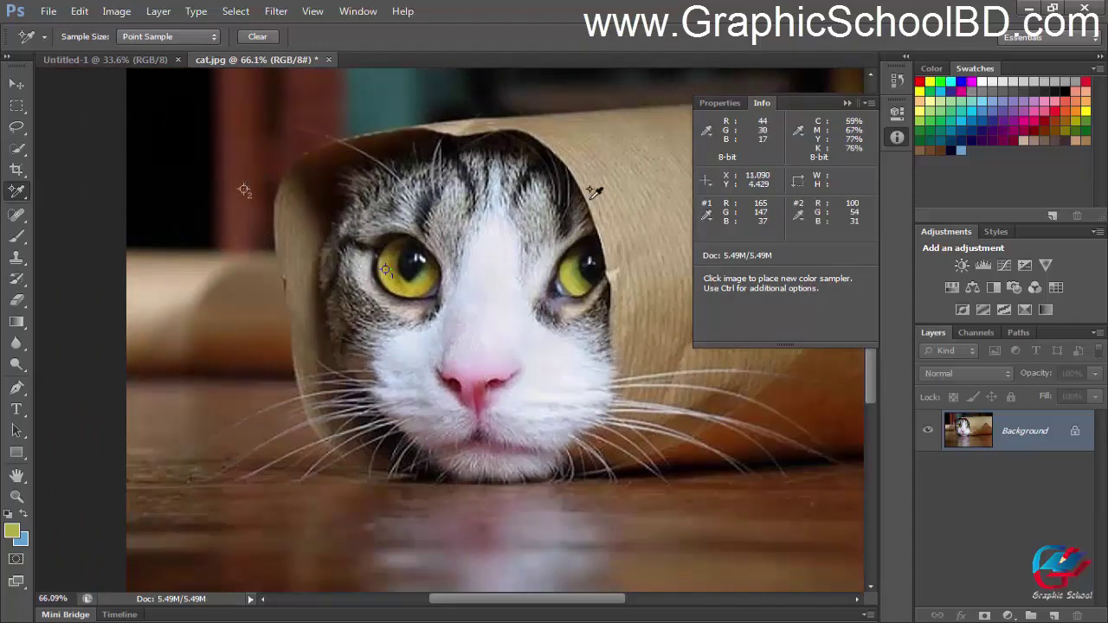
click(608, 172)
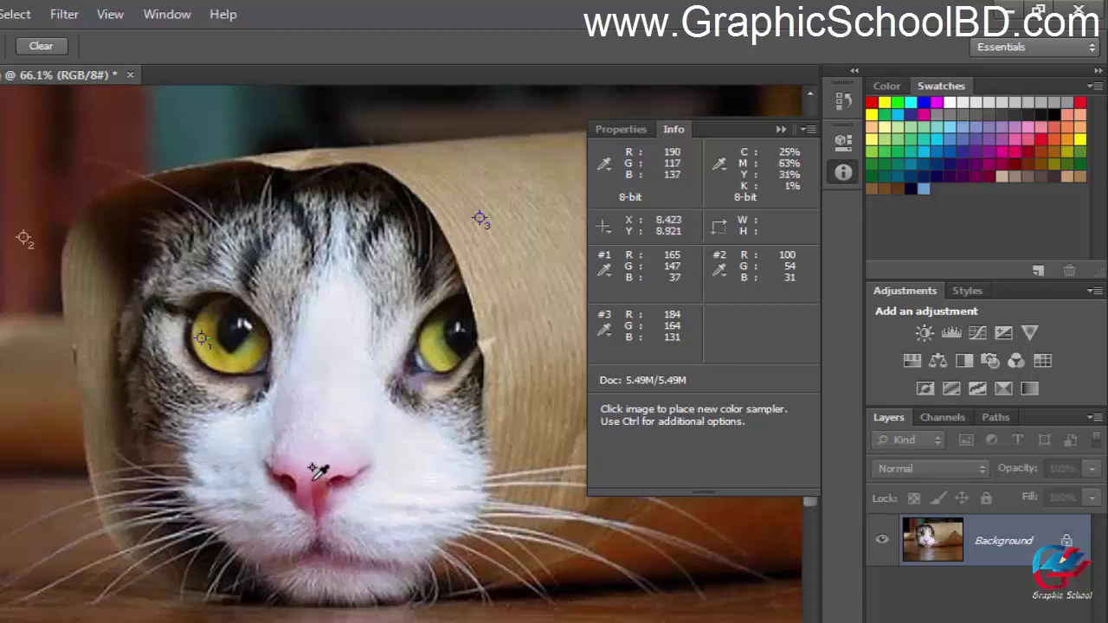
click(312, 479)
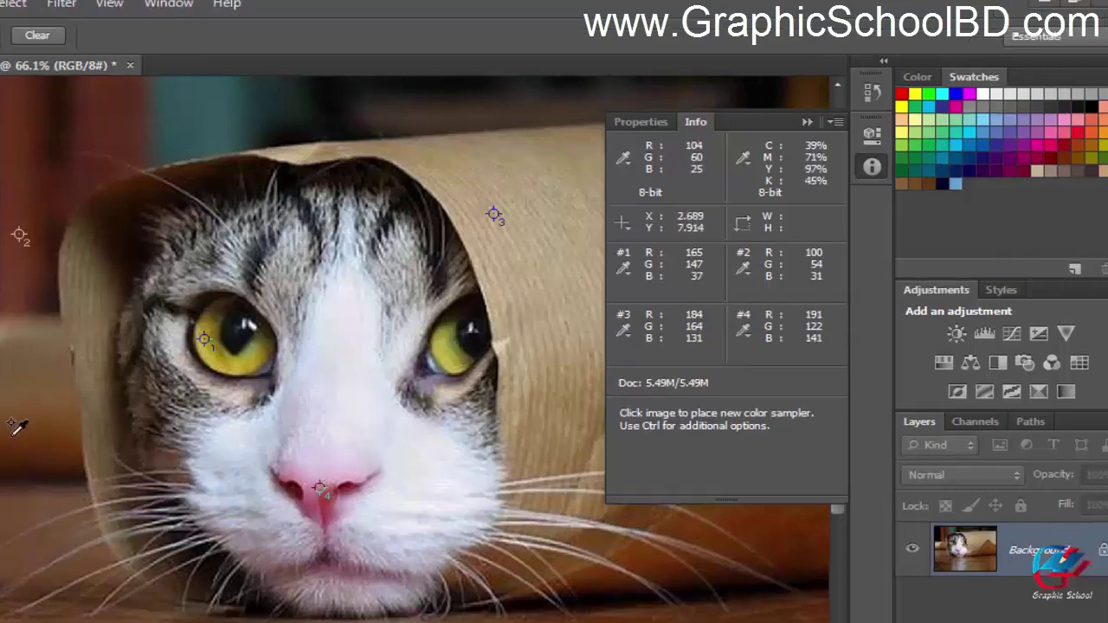
Try to place a fifth color sampler on the blurred brown background left of the cat.
click(30, 425)
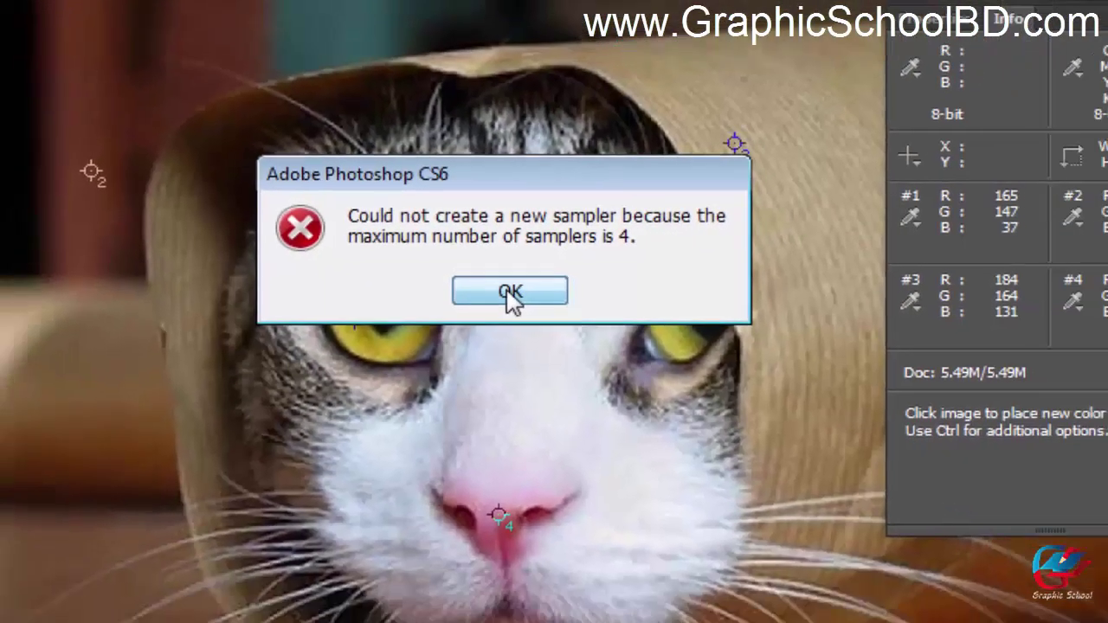
click(550, 338)
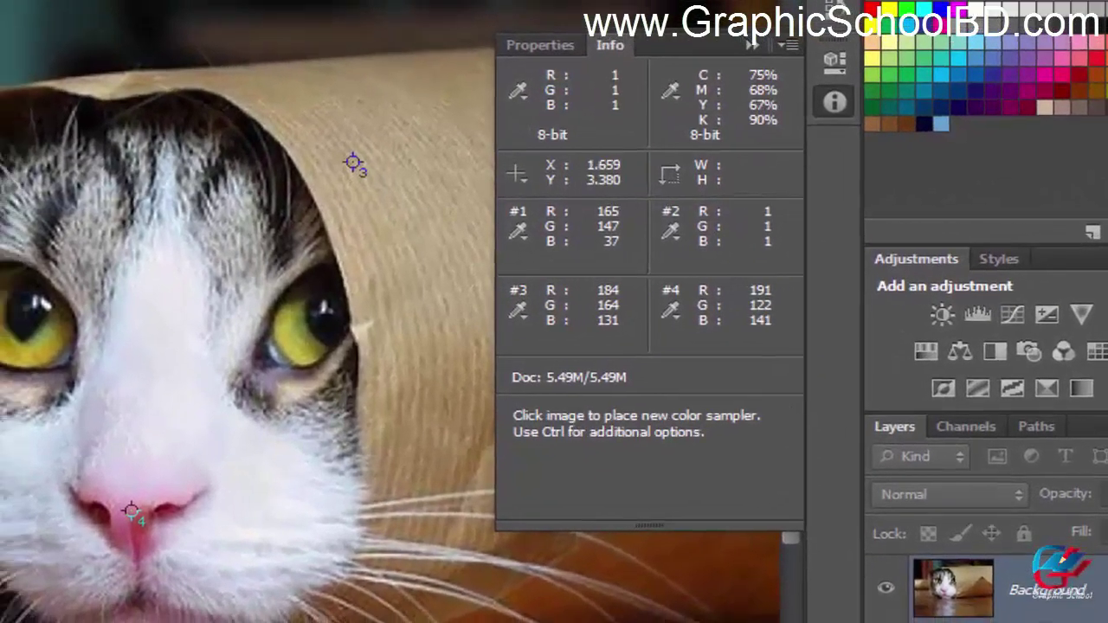
Move color sampler 2 onto the left edge of the paper roll and reposition sampler 3 slightly further right on the paper.
click(2, 154)
click(135, 316)
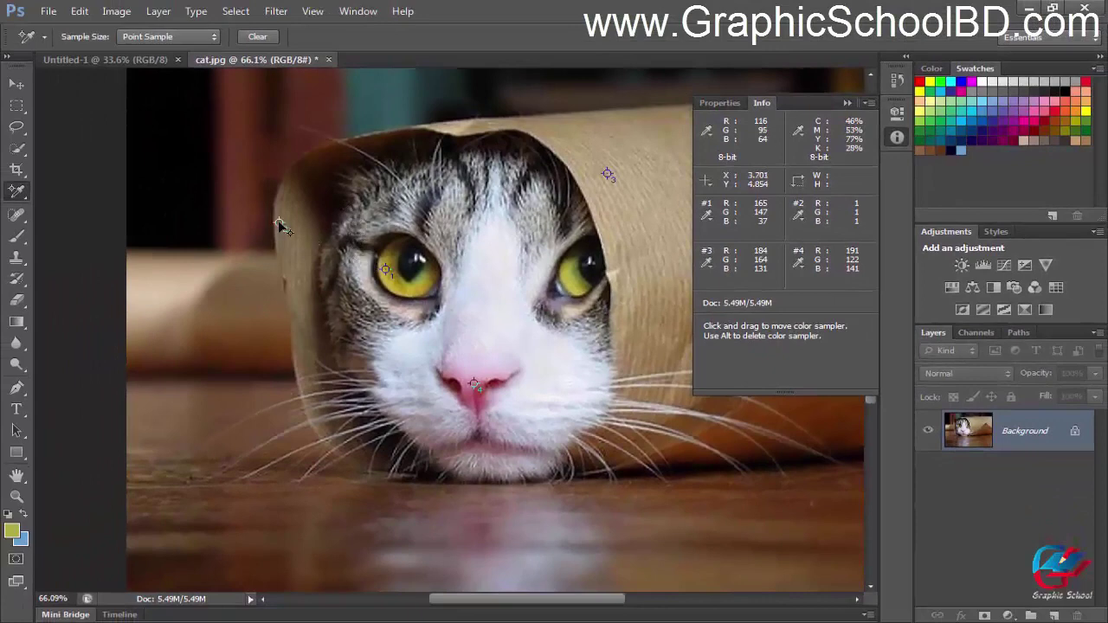
drag(278, 222, 279, 223)
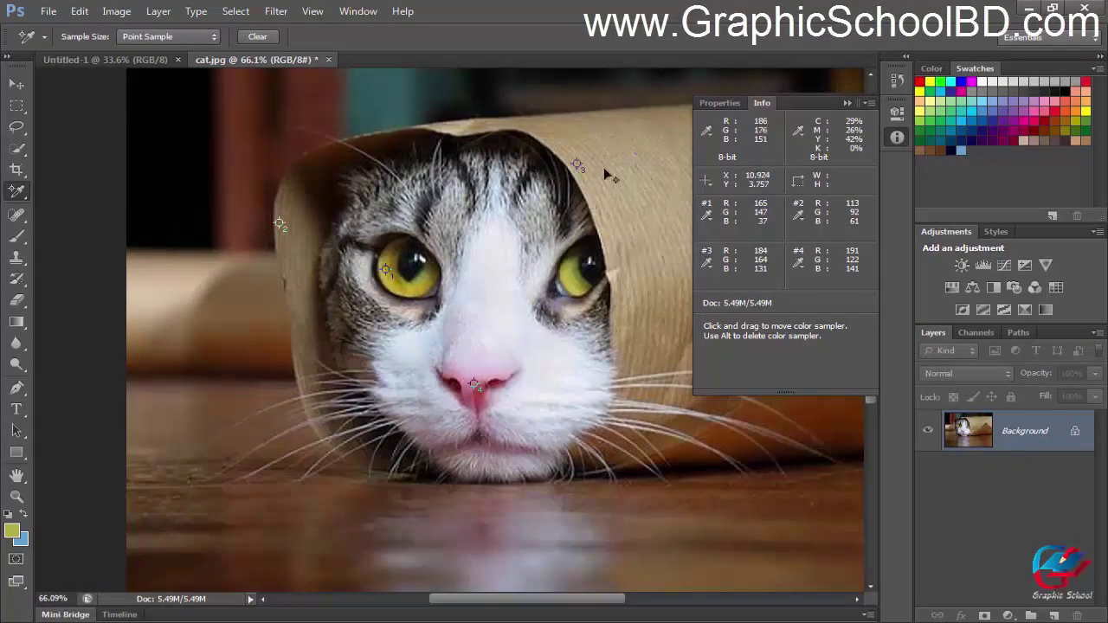
drag(631, 189, 631, 187)
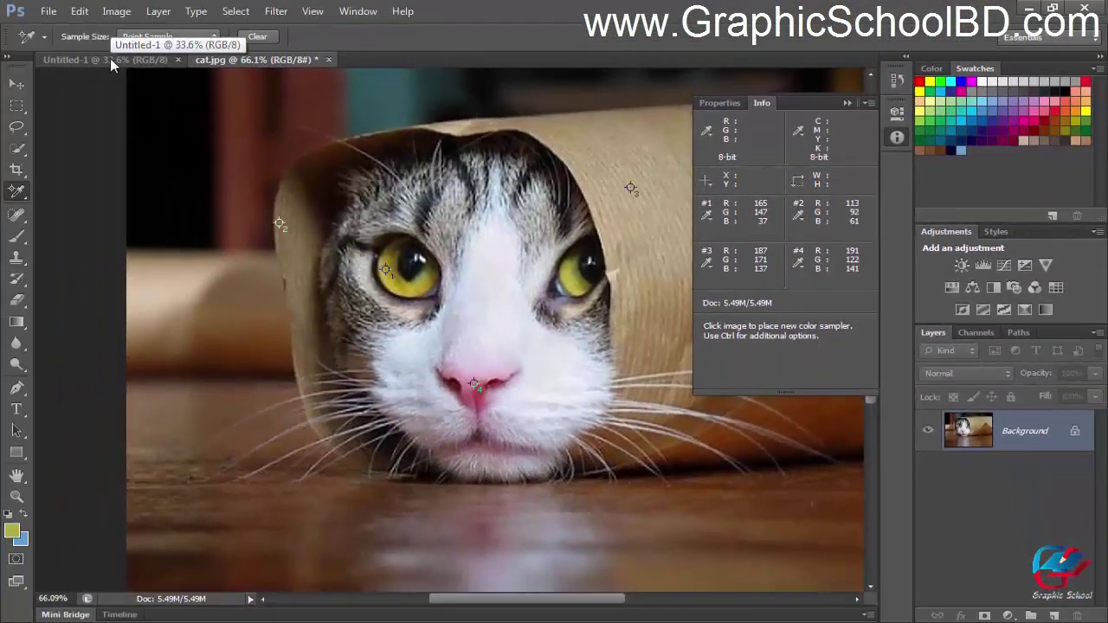
In the Untitled-1 document, set the foreground color to R 165, G 147, B 37 and fill the canvas with it.
click(110, 58)
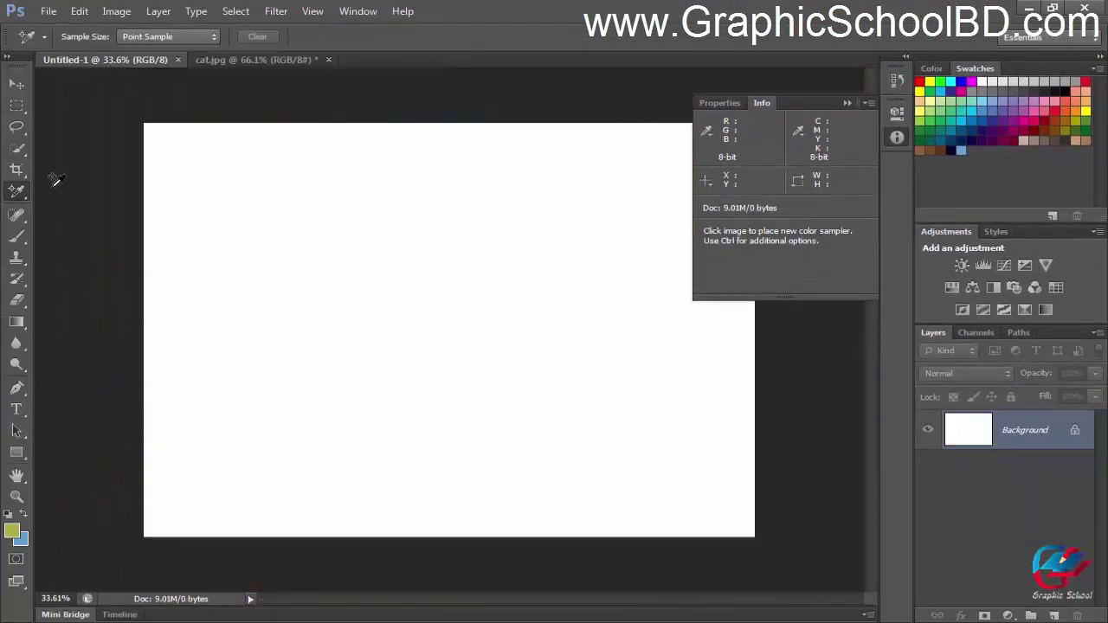
key(m)
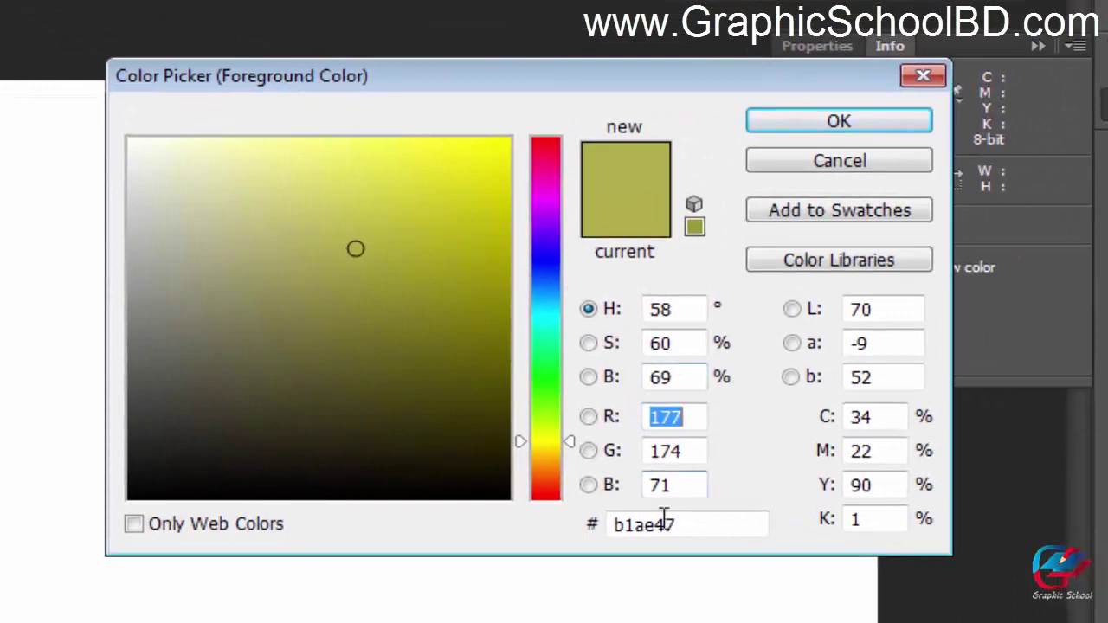
text(16)
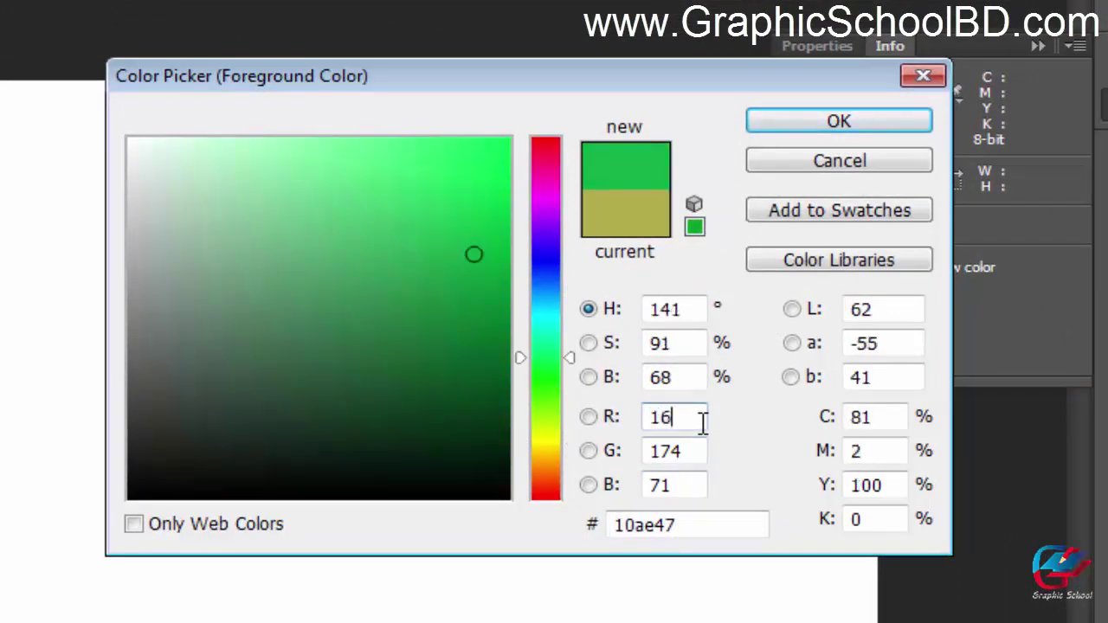
text(5)
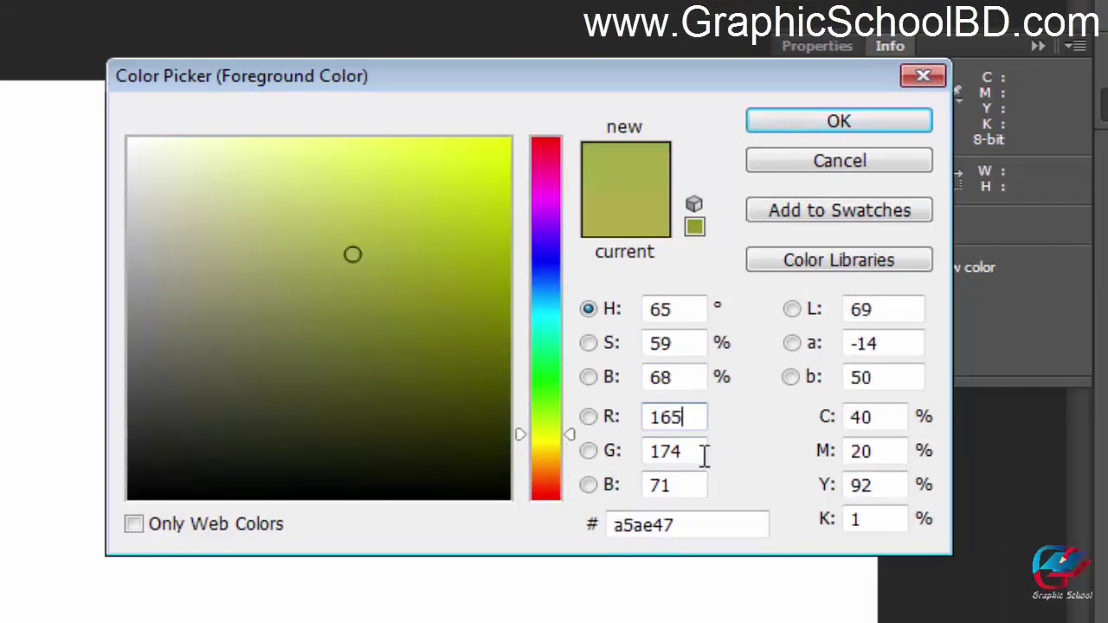
key(Tab)
text(147)
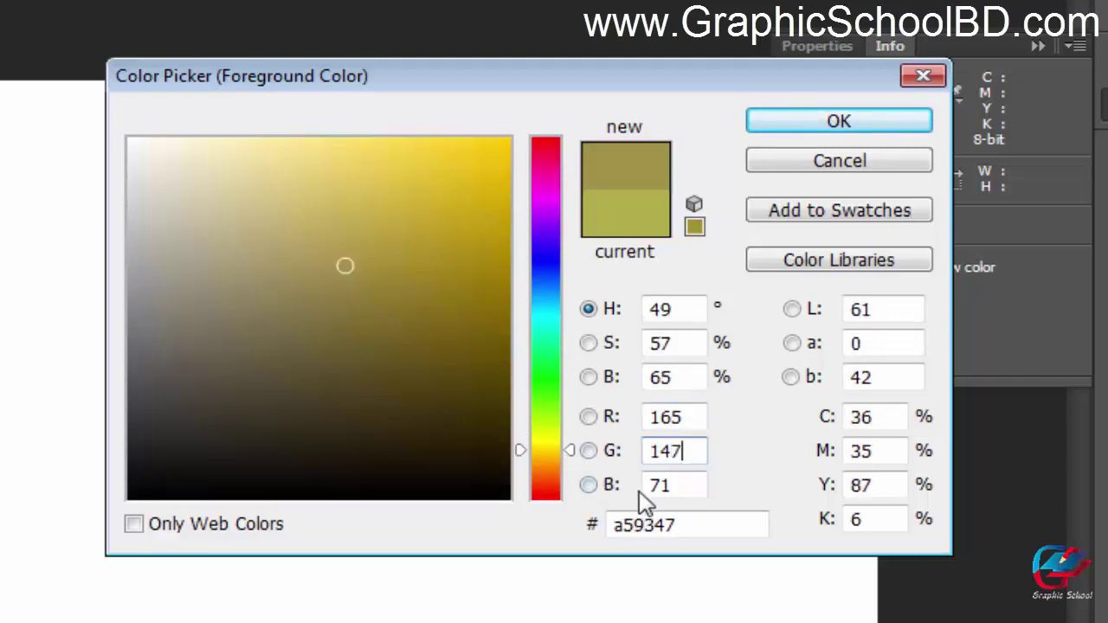
key(Tab)
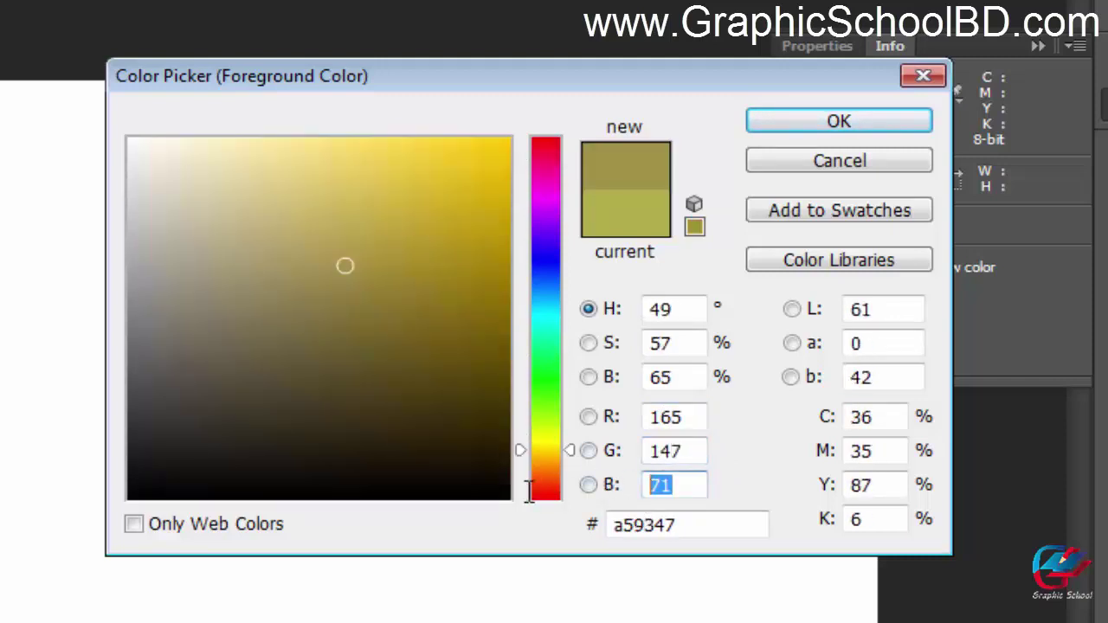
text(37)
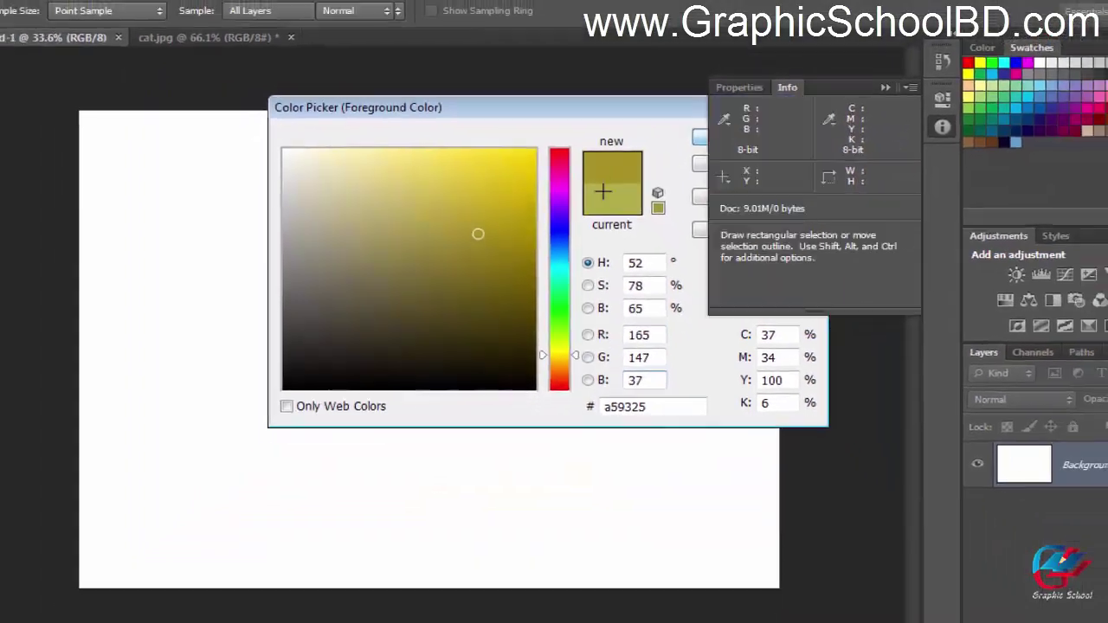
click(902, 120)
key(alt+BackSpace)
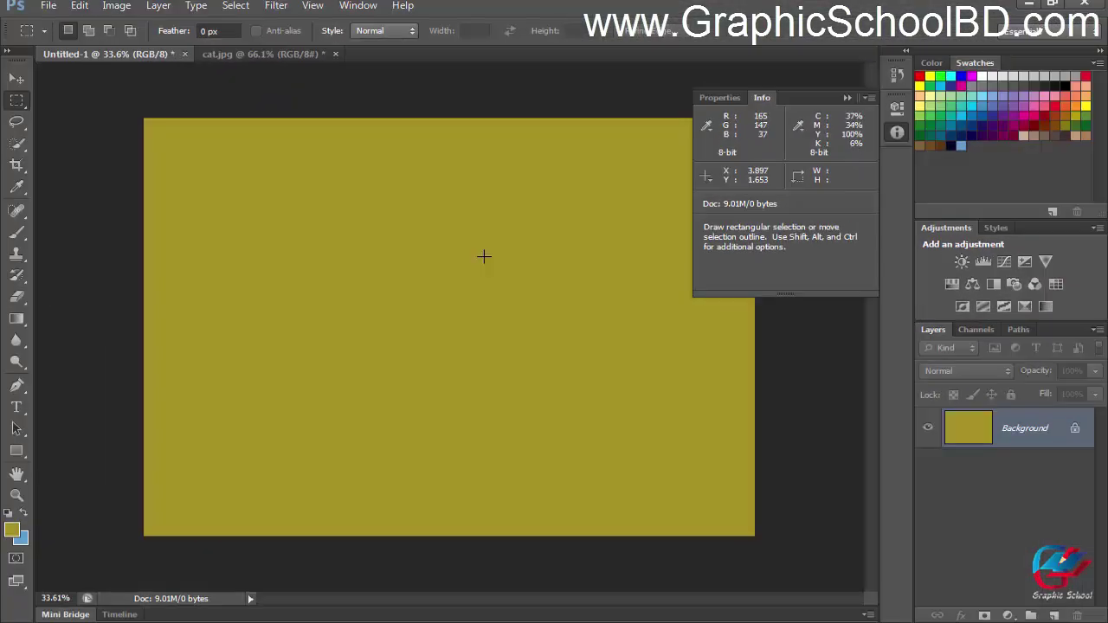
Compare the fill color in Untitled-1 with the sampled iris and the sampler 1 values in cat.jpg.
click(266, 55)
scroll(378, 266, up, 4)
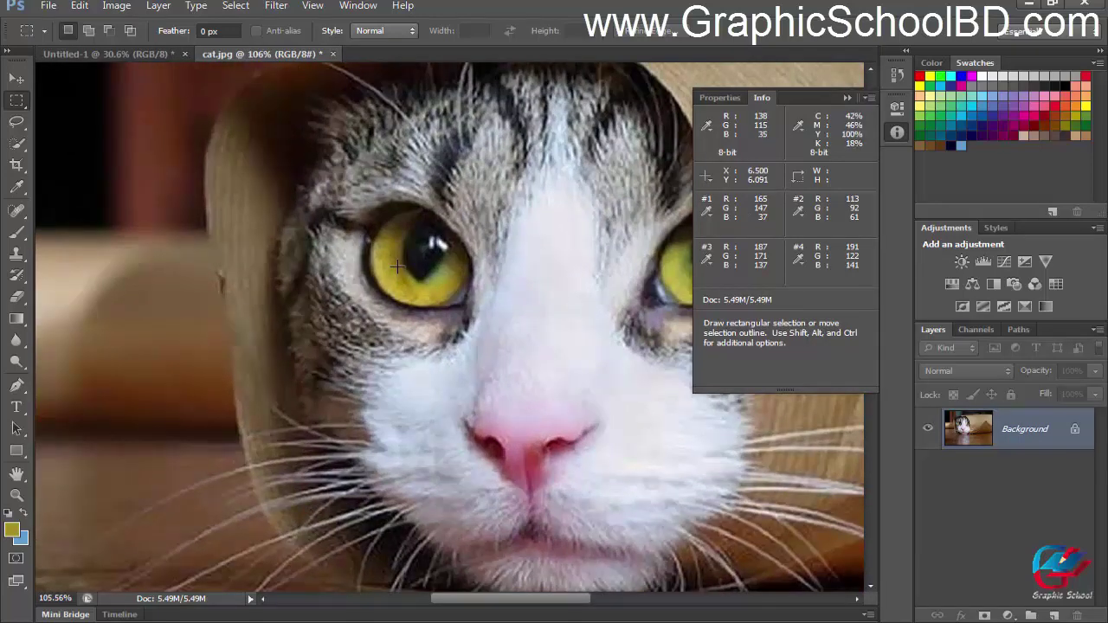
scroll(379, 266, down, 4)
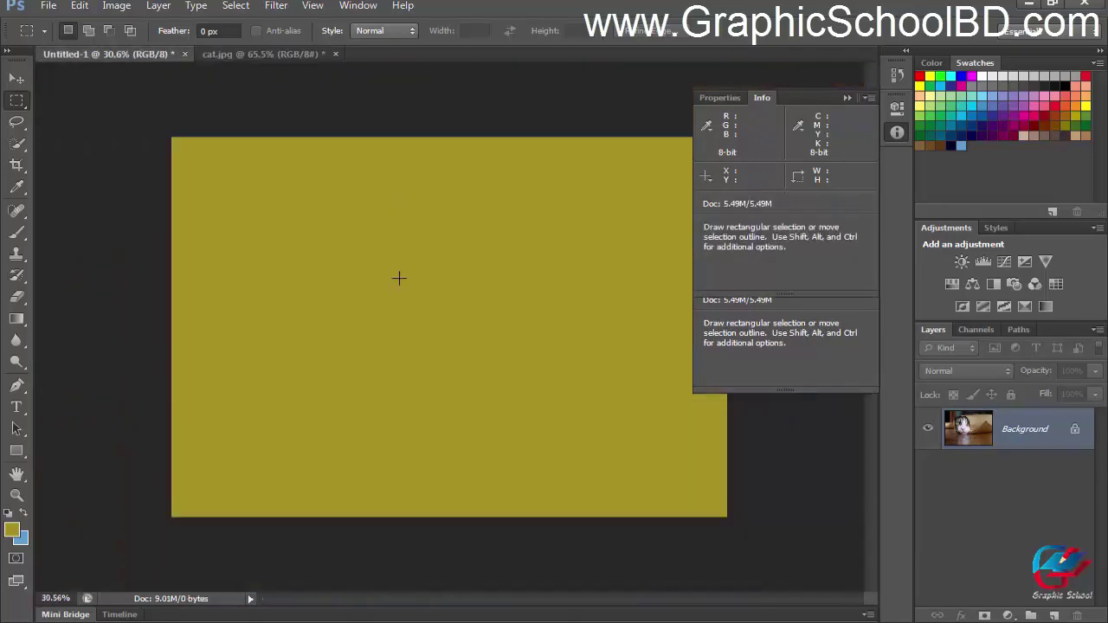
key(ctrl+Tab)
click(258, 52)
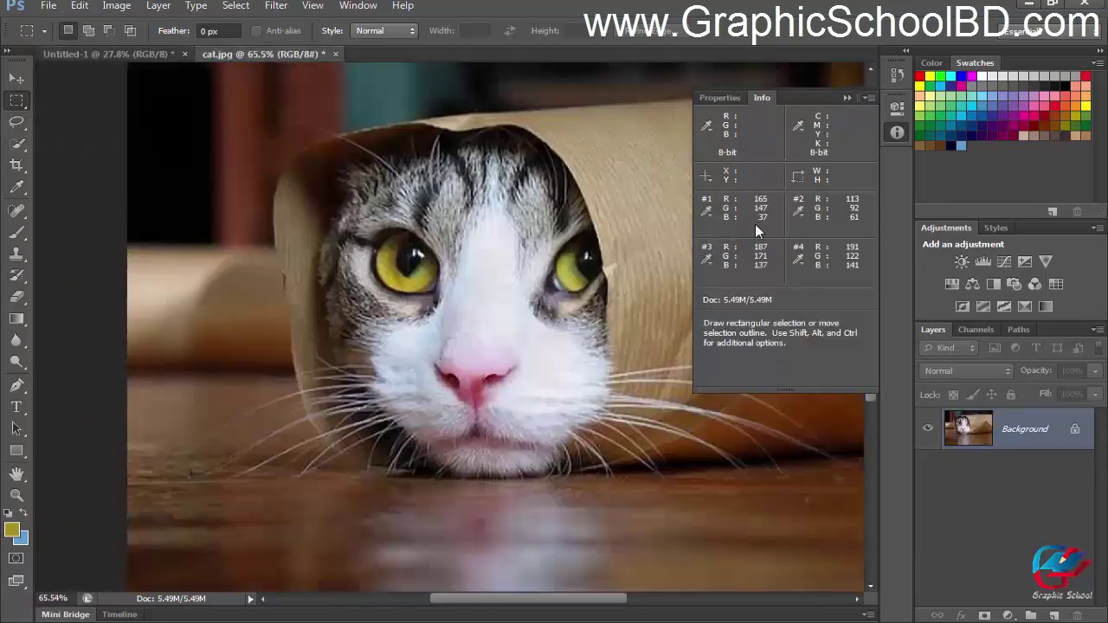
scroll(310, 217, down, 3)
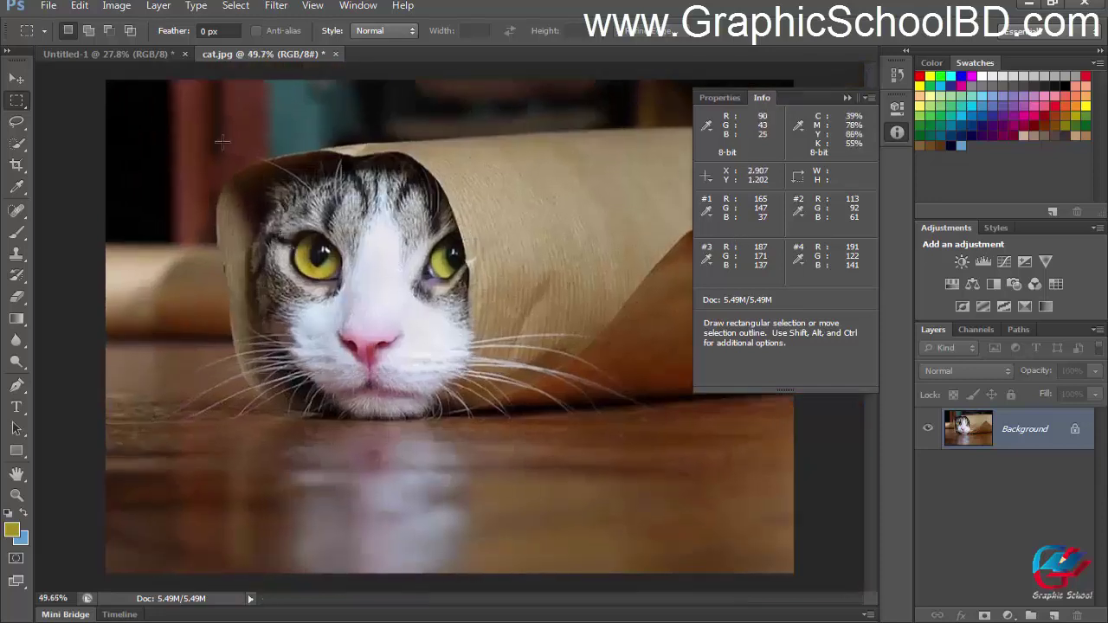
Switch back to the Color Sampler Tool in cat.jpg.
click(16, 190)
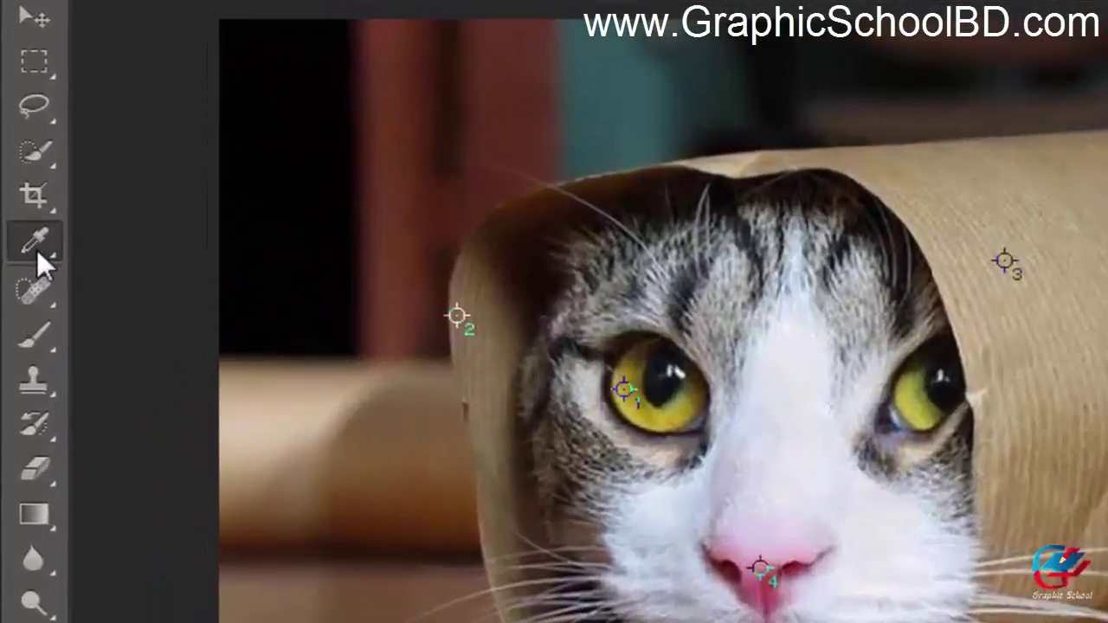
click(29, 229)
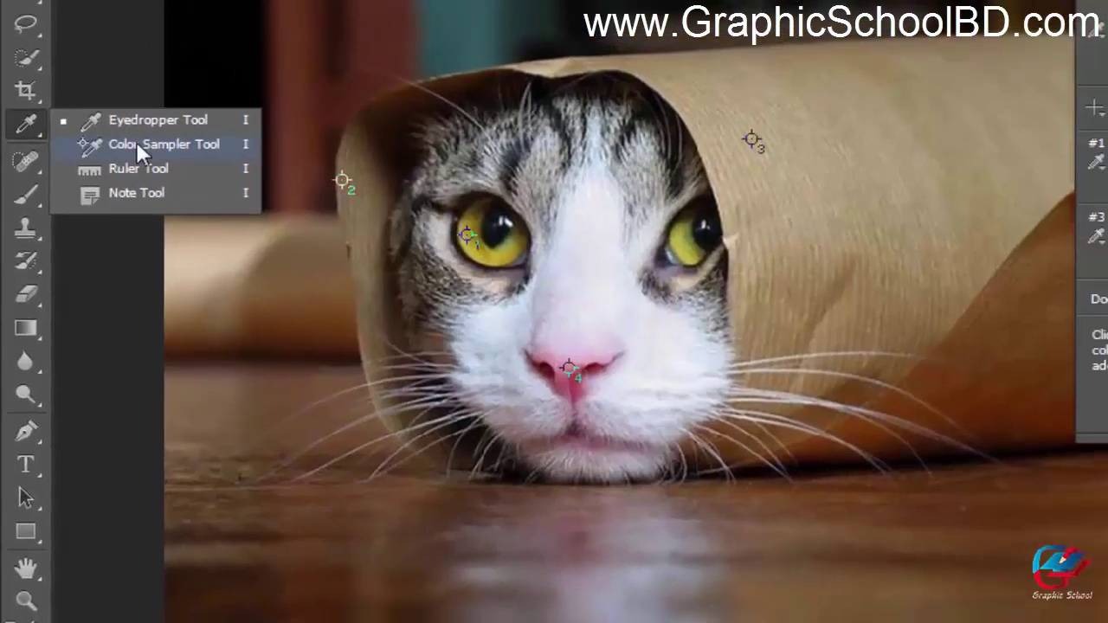
click(149, 129)
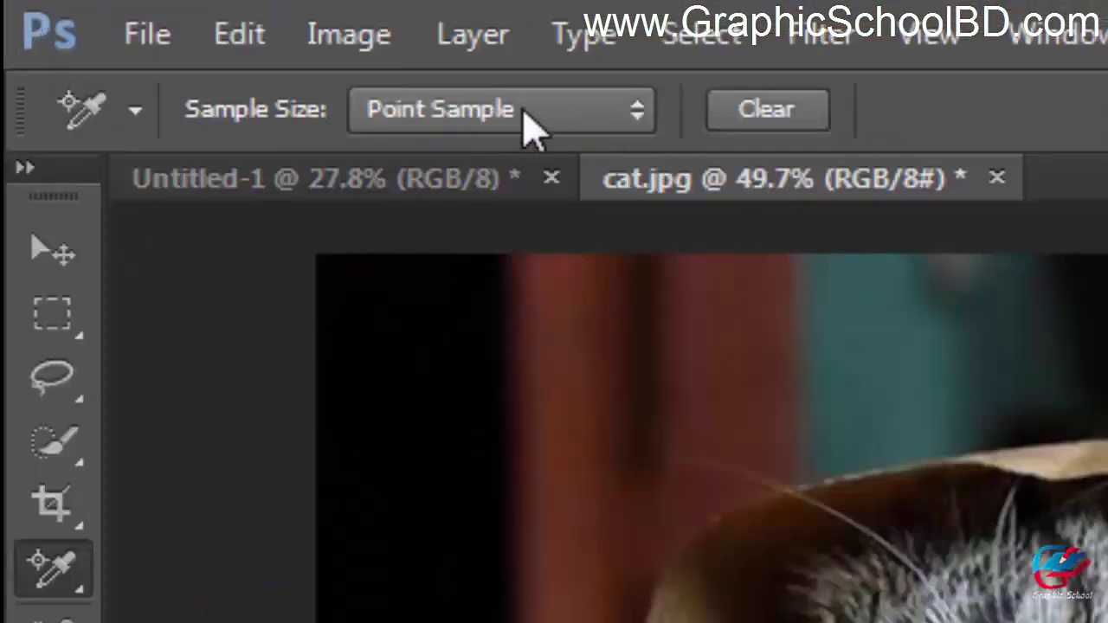
Try the 101 by 101 Average sample size for the Color Sampler Tool and return it to Point Sample.
click(523, 121)
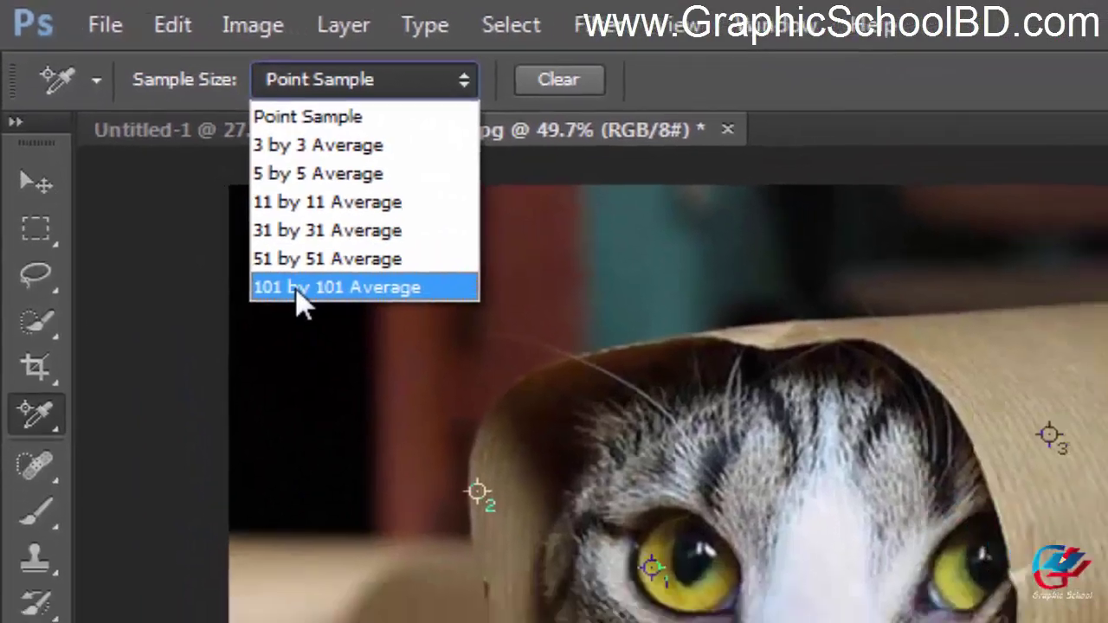
click(355, 327)
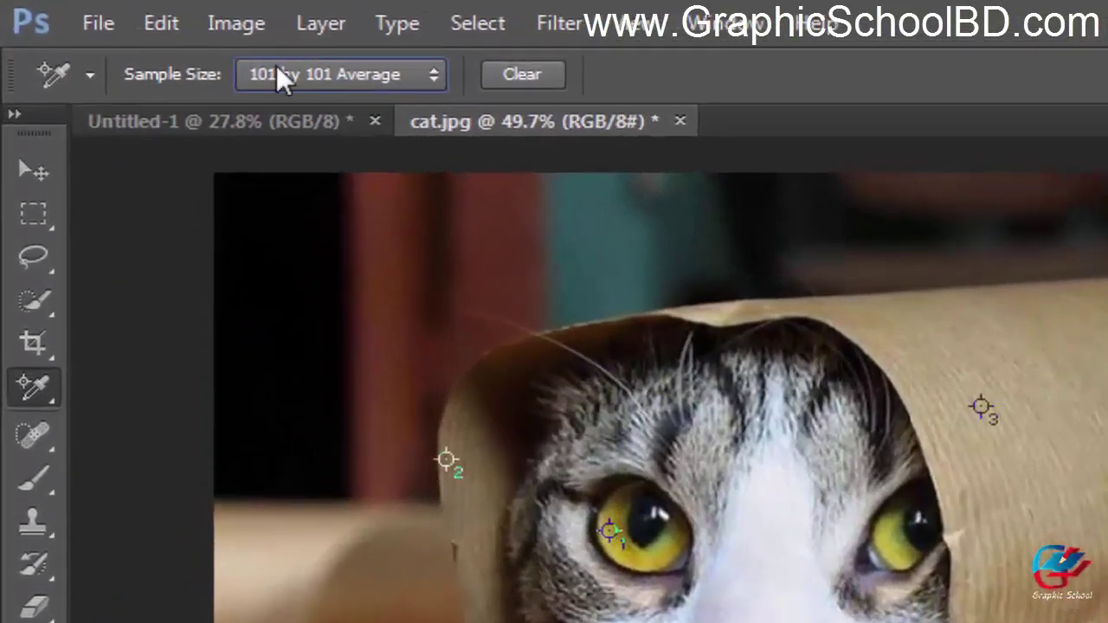
click(137, 33)
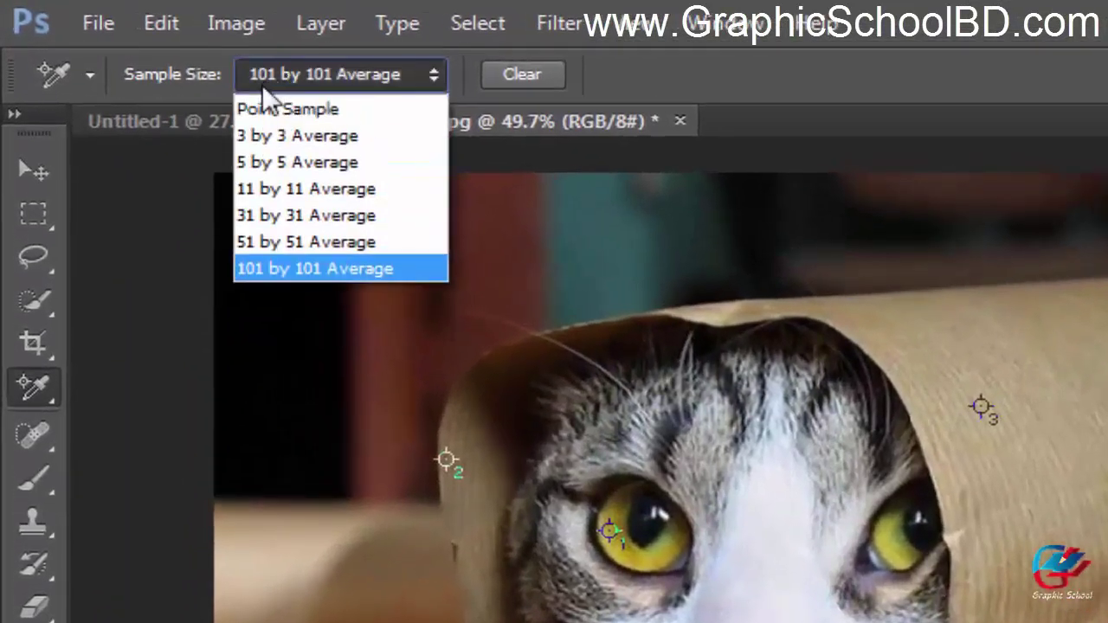
click(277, 108)
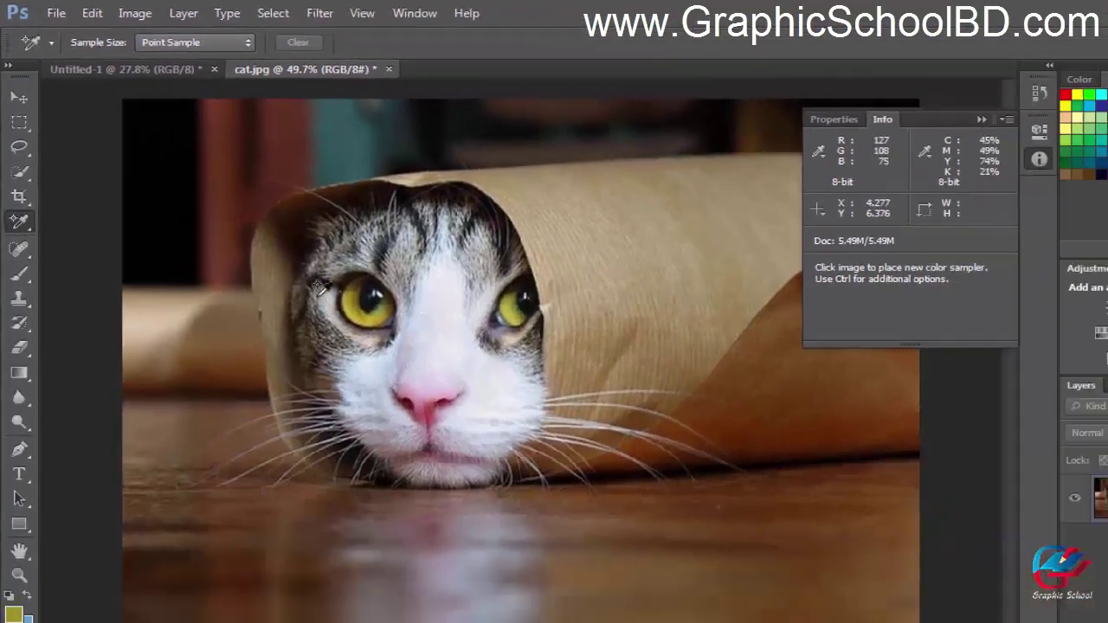
Clear all the color samplers from the cat photo.
click(666, 97)
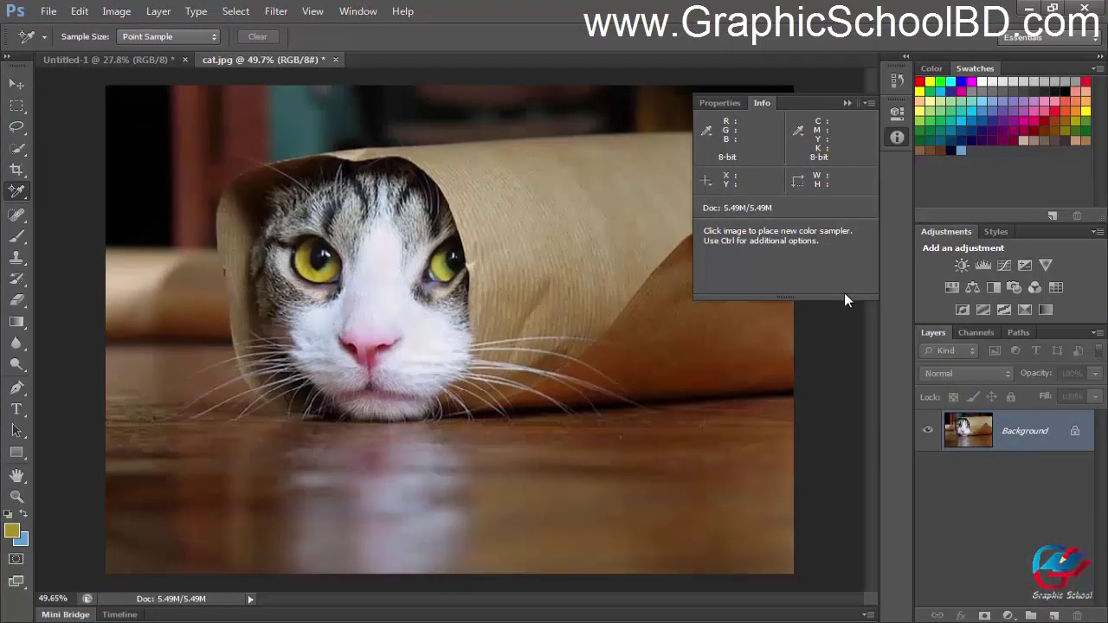
Show the other tools grouped with the Color Sampler Tool.
right_click(18, 194)
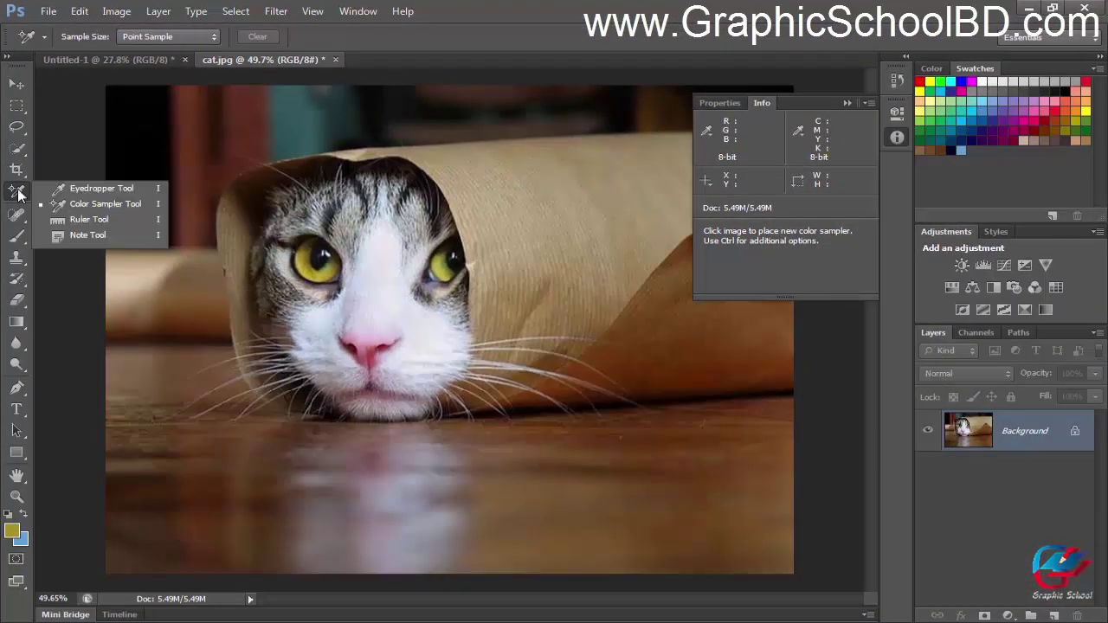